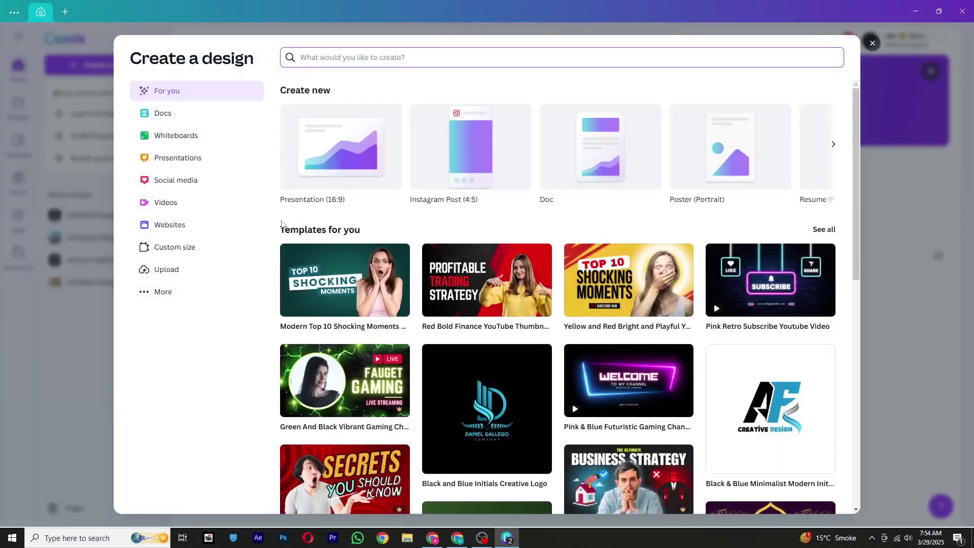
Step: Start a new blank Video (Landscape) design
click(332, 155)
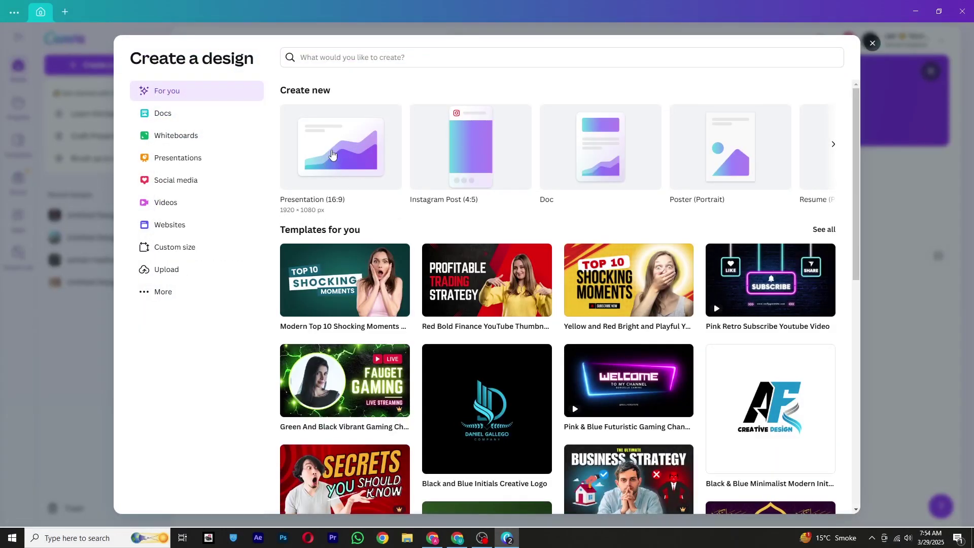
click(192, 203)
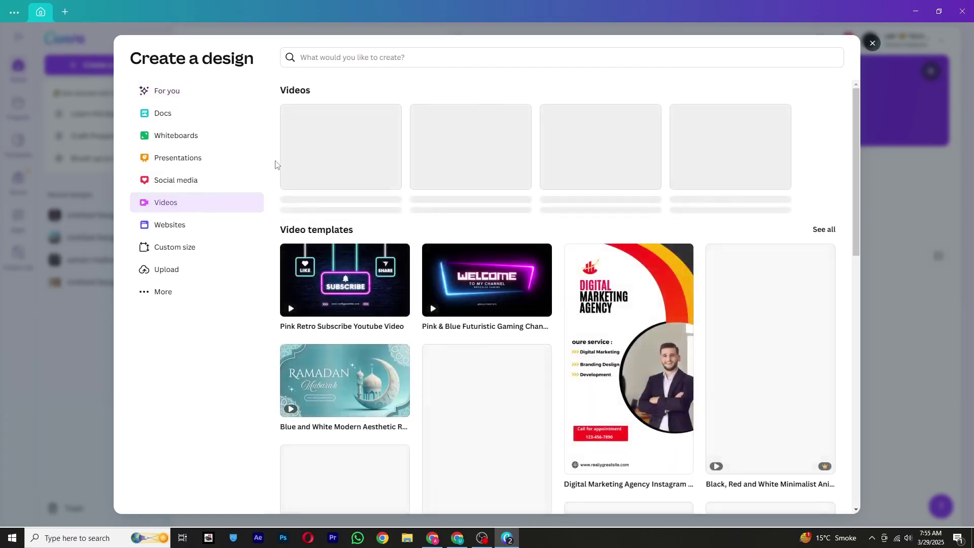
click(348, 155)
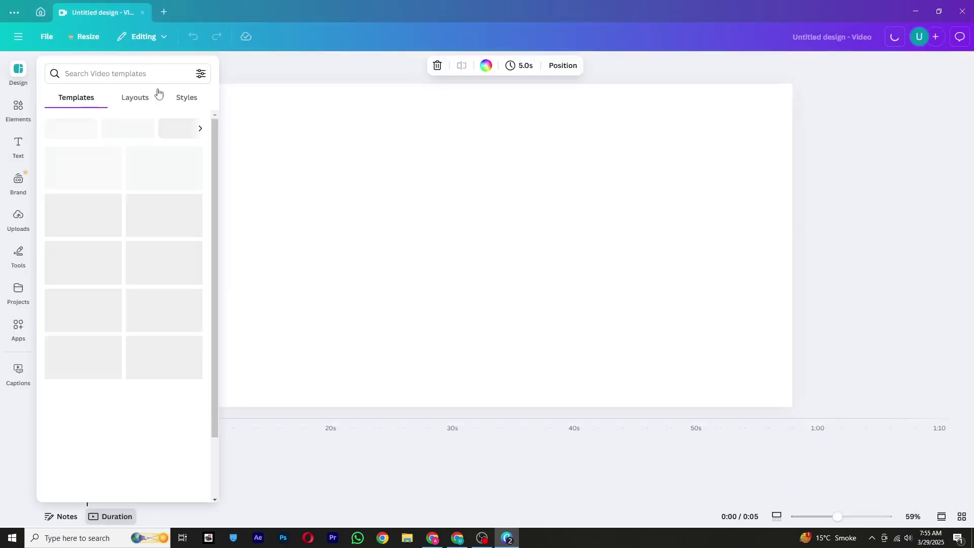
Step: Search Elements for 'maps' and add the vintage compass world map photo to the page
click(23, 111)
click(93, 72)
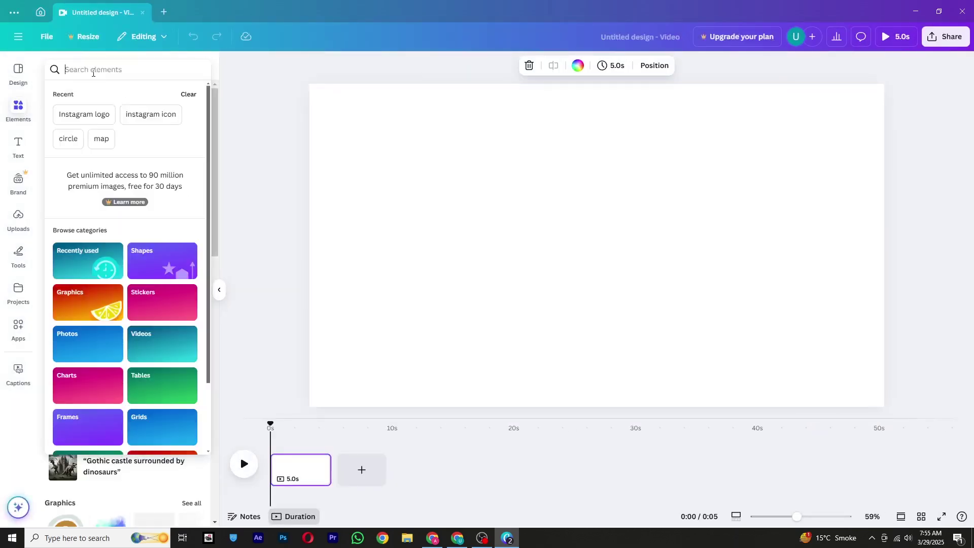
text(maps)
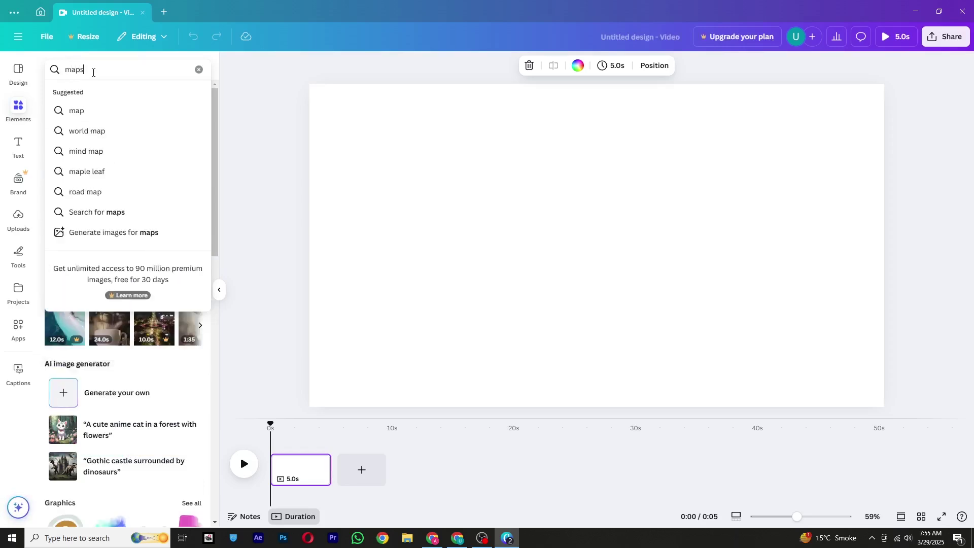
key(Return)
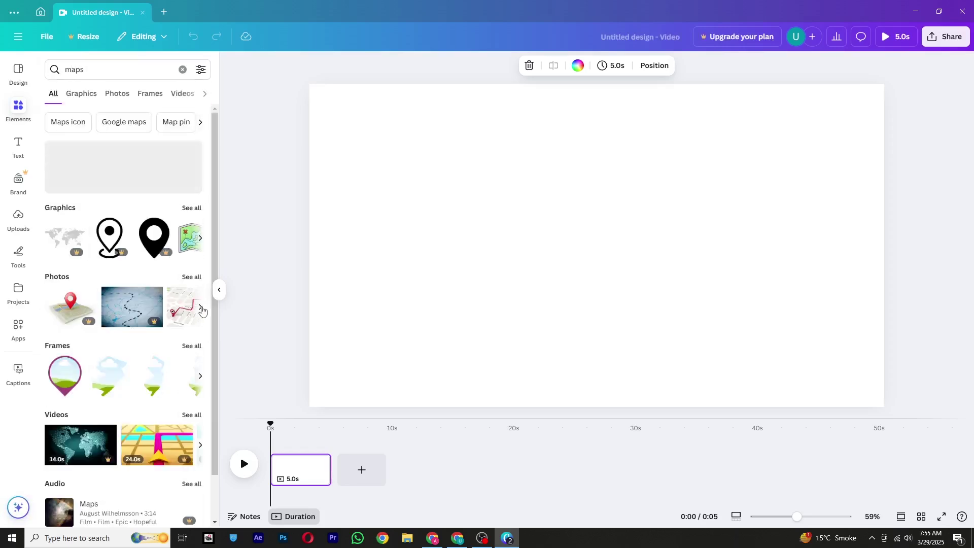
click(200, 307)
click(193, 280)
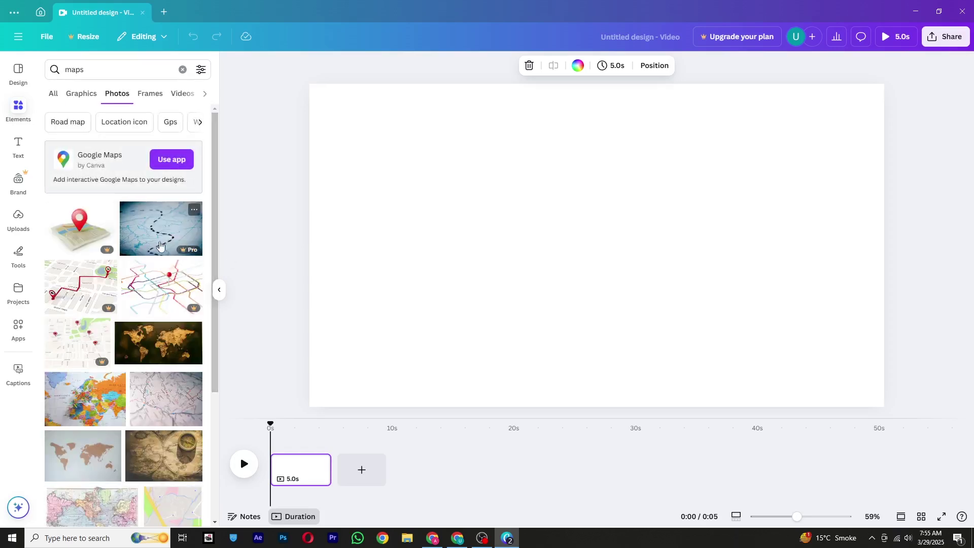
scroll(132, 233, down, 2)
scroll(133, 234, down, 1)
scroll(167, 248, down, 1)
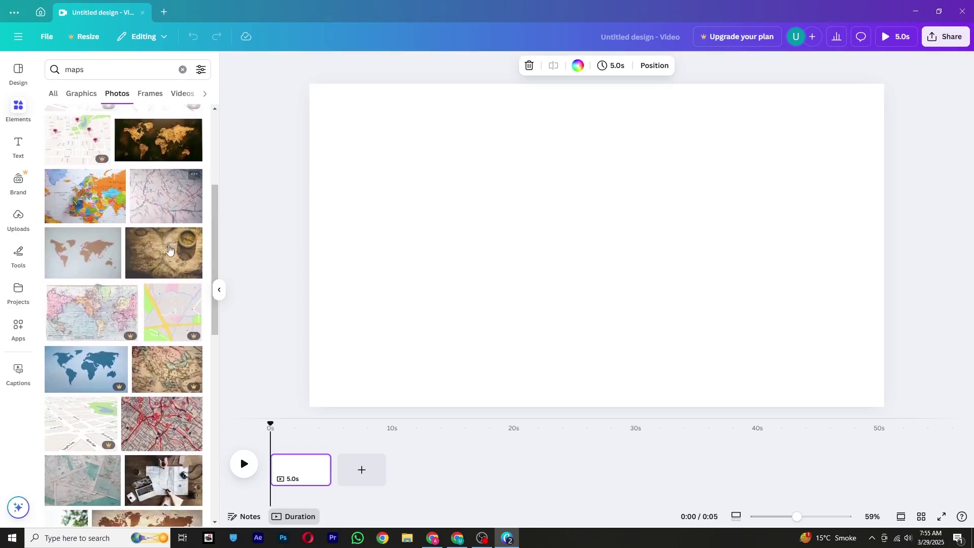
drag(155, 262, 424, 152)
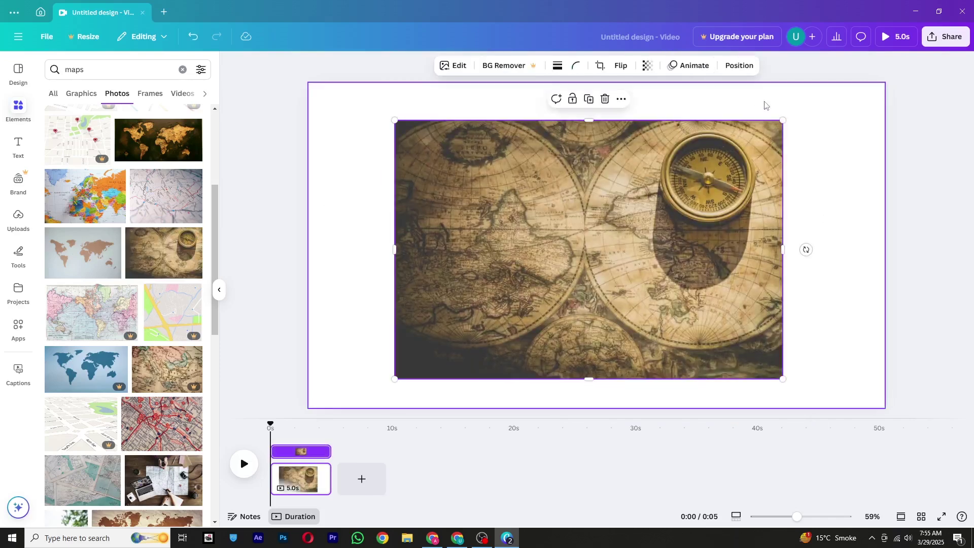
Step: Enlarge the compass map photo so it spans the full page height
drag(784, 118, 825, 92)
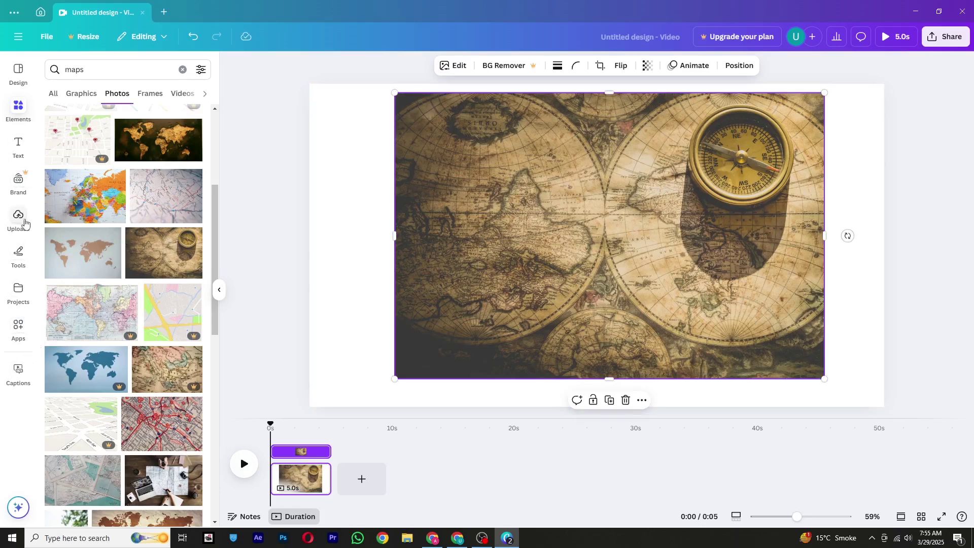
Step: Draw a closed, thick custom-red marker outline around a landmass on the map's left half
click(11, 251)
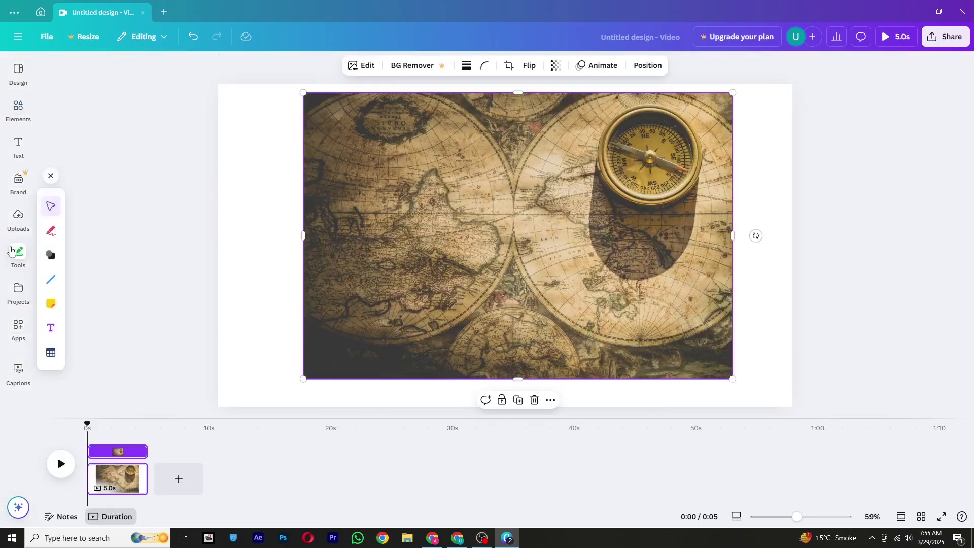
click(49, 231)
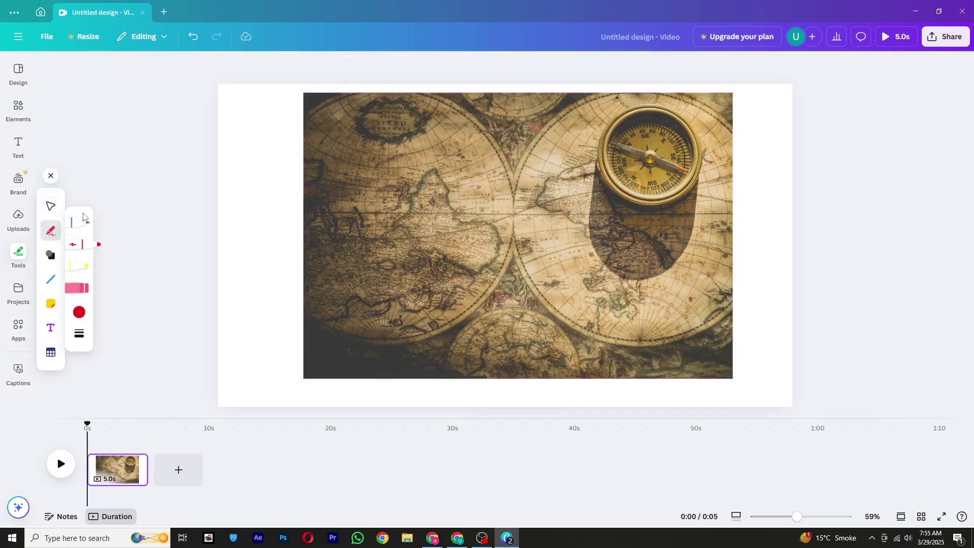
click(81, 318)
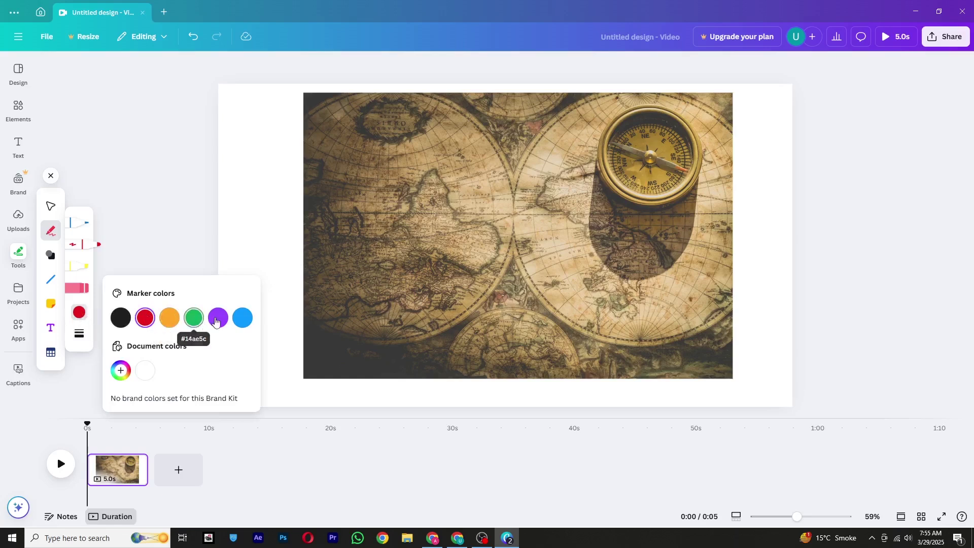
click(128, 371)
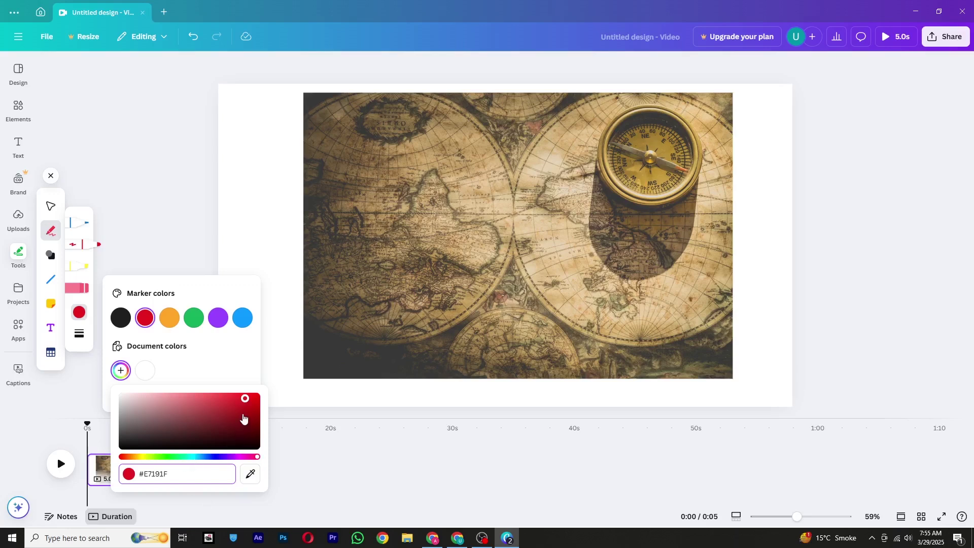
click(82, 251)
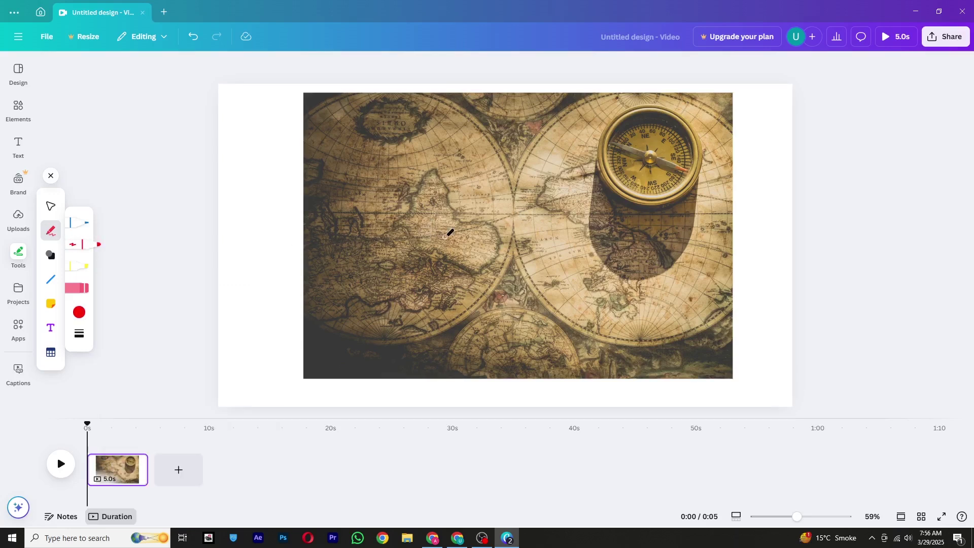
drag(797, 521, 810, 520)
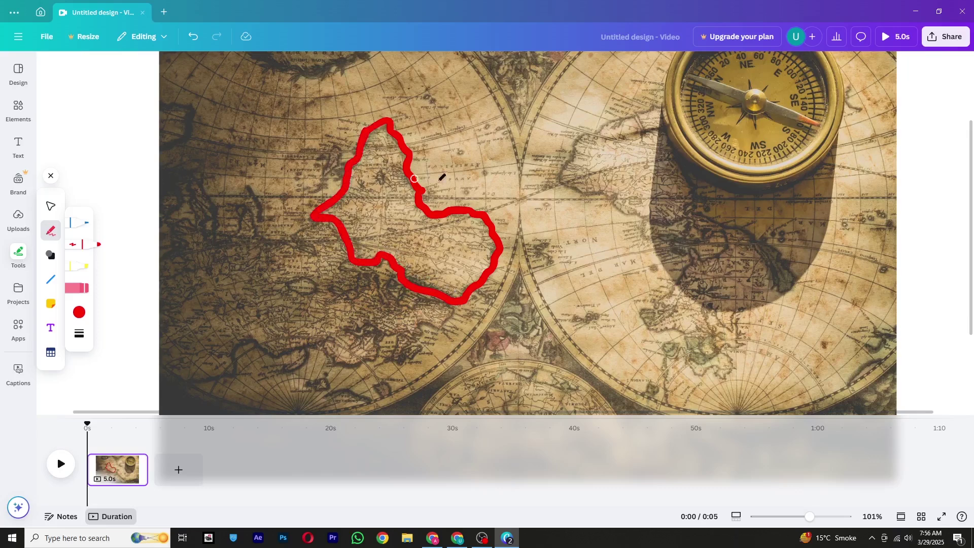
drag(810, 516, 802, 517)
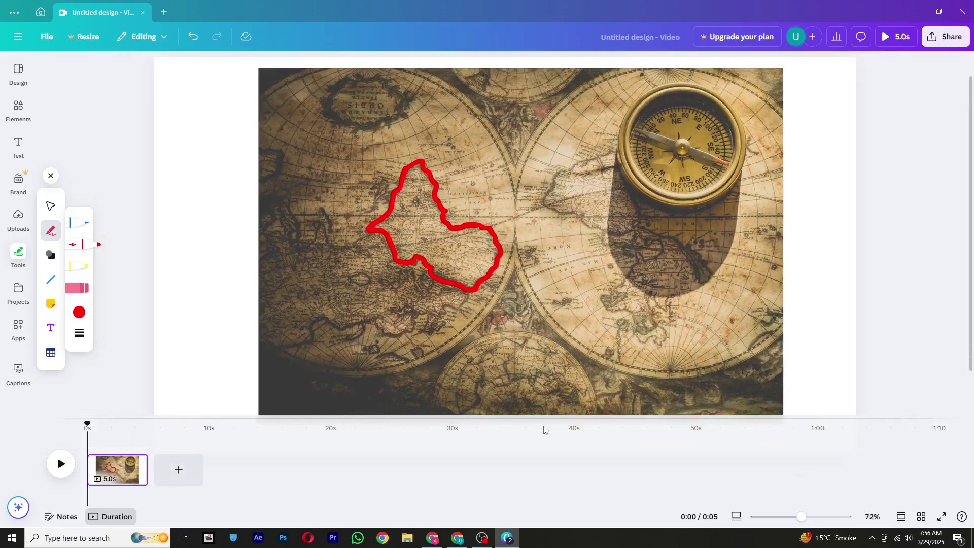
Step: Recolour the drawn outline from red to the black-to-blue gradient
click(51, 175)
click(482, 227)
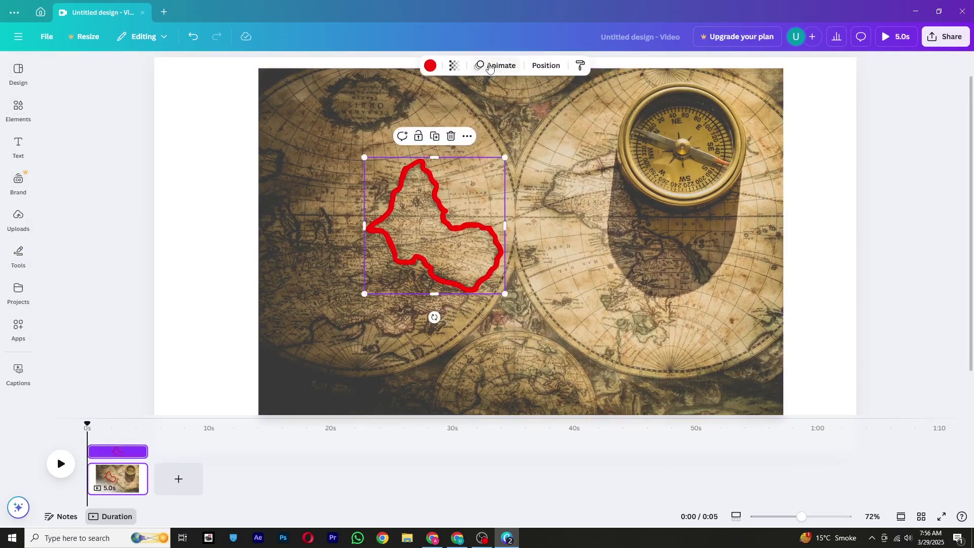
click(430, 67)
click(80, 336)
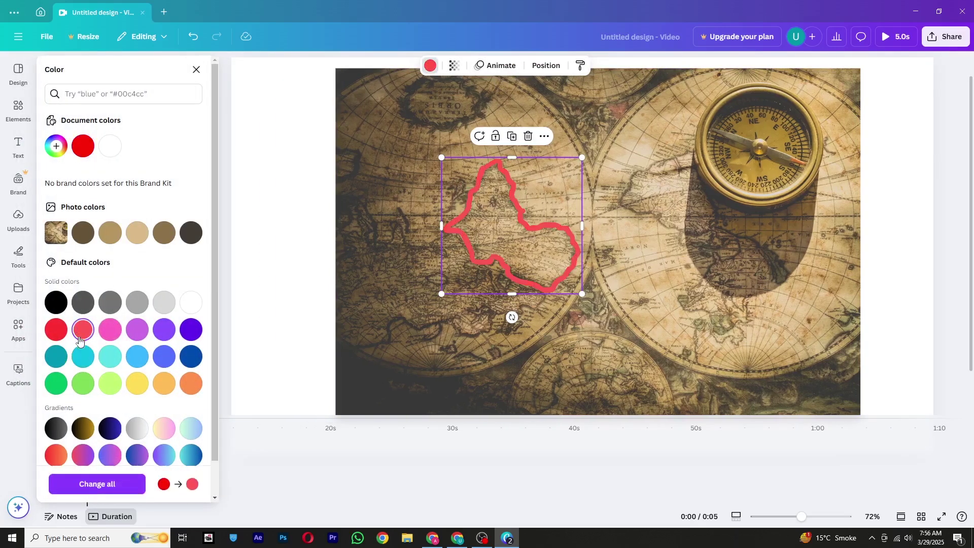
click(110, 429)
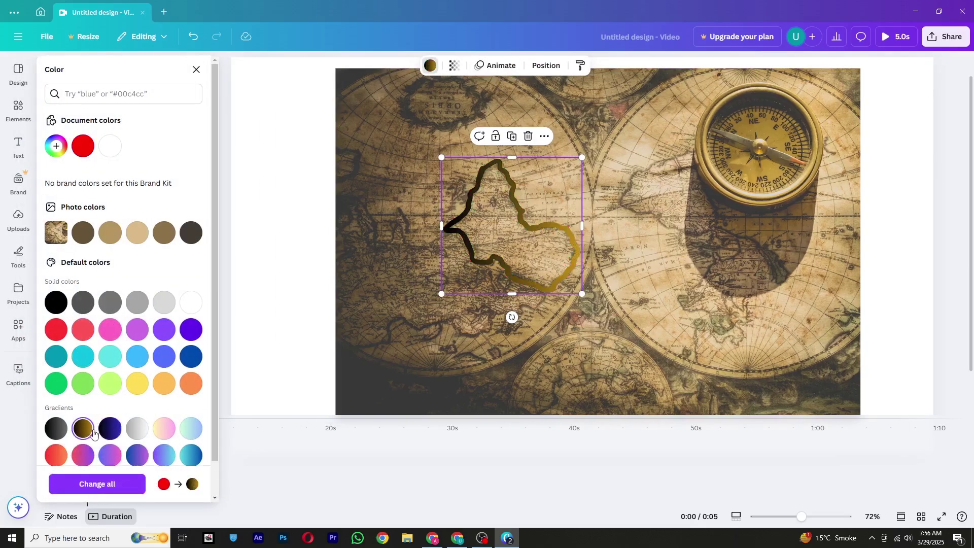
scroll(152, 386, down, 1)
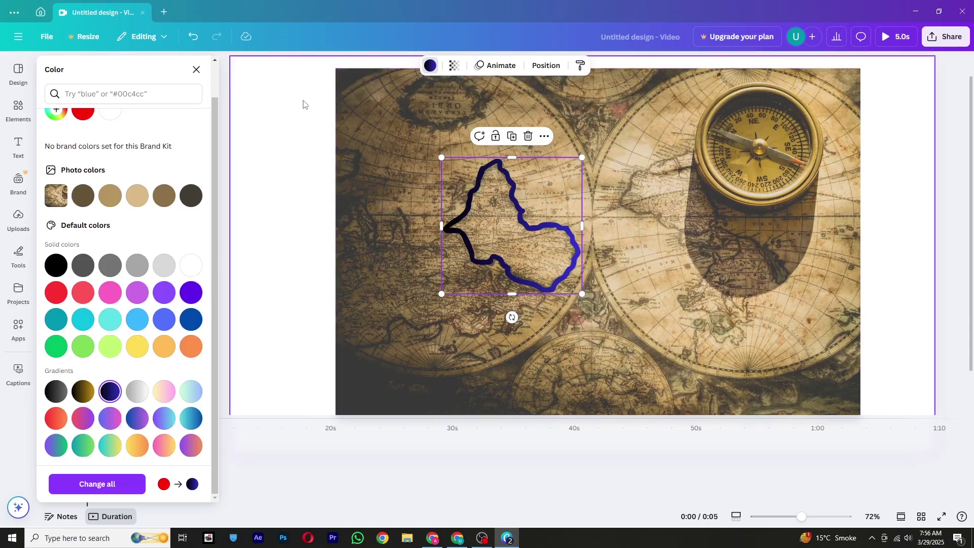
click(490, 66)
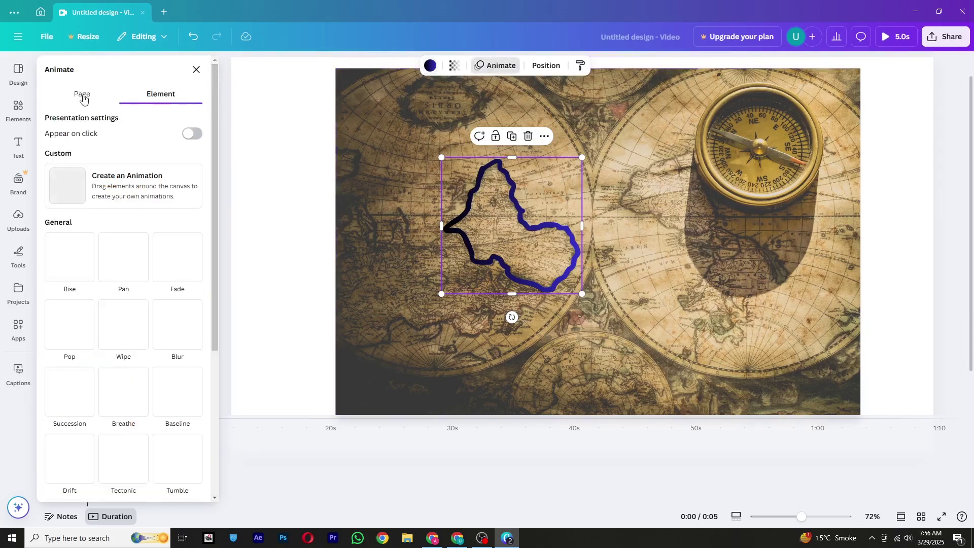
Step: Apply the Wipe animation to the outline, set to play on enter
scroll(137, 149, down, 3)
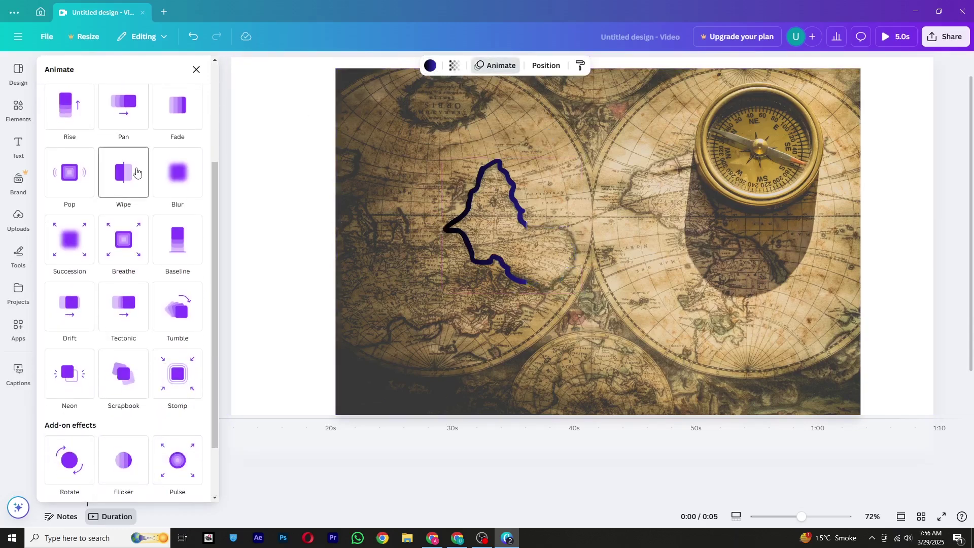
click(136, 173)
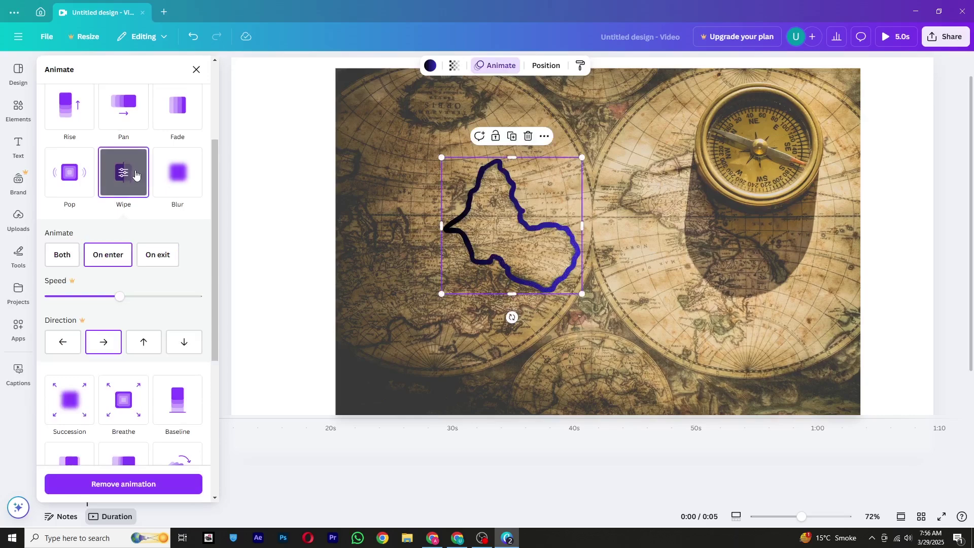
click(60, 296)
click(736, 133)
scroll(163, 304, down, 3)
scroll(147, 254, up, 1)
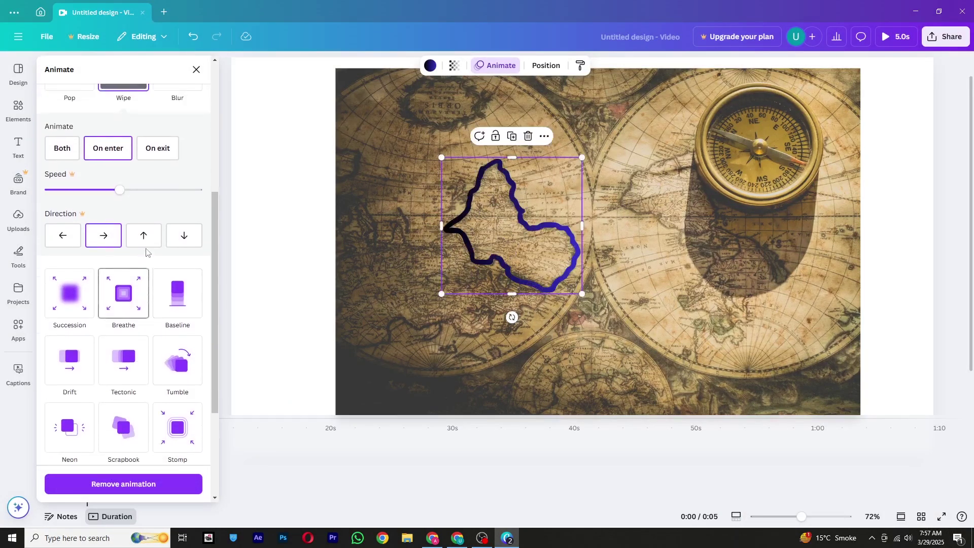
scroll(145, 218, up, 1)
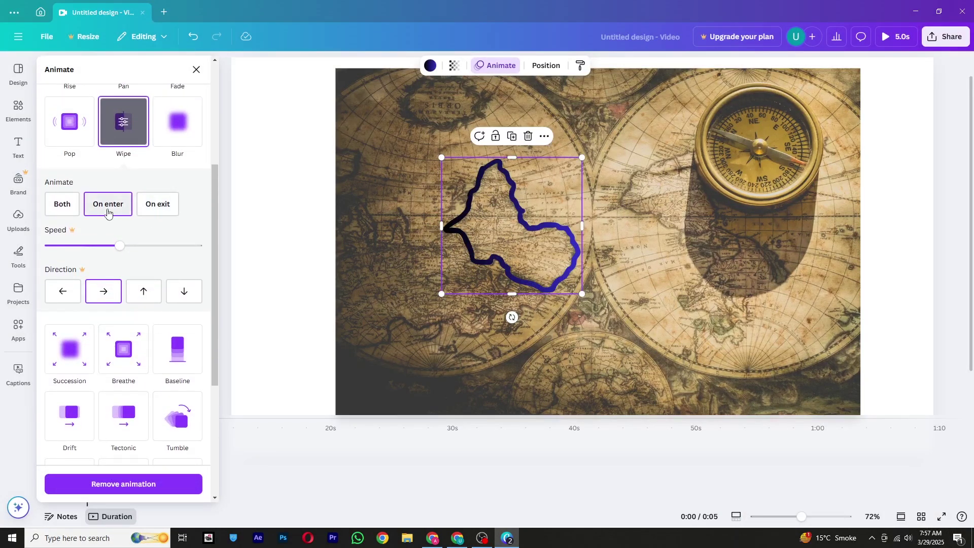
click(108, 209)
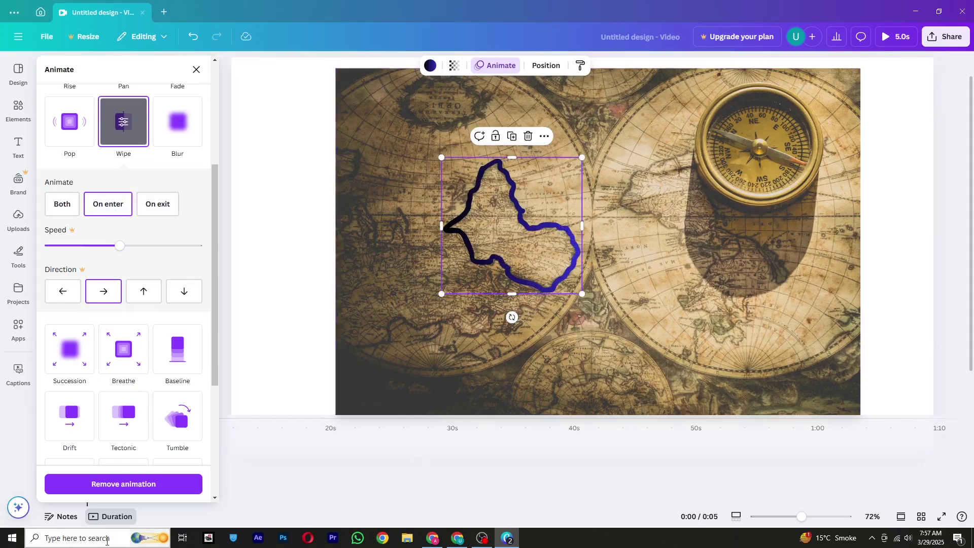
click(304, 152)
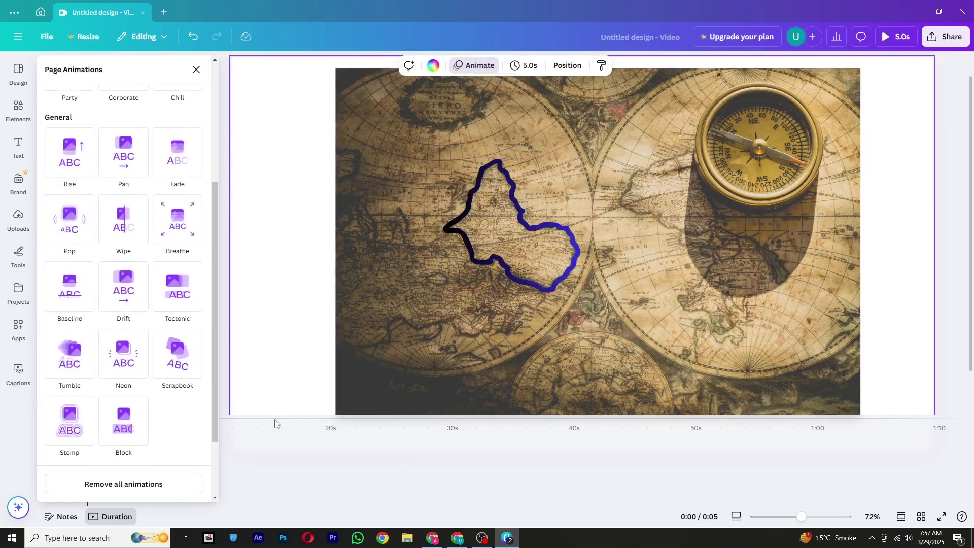
click(195, 70)
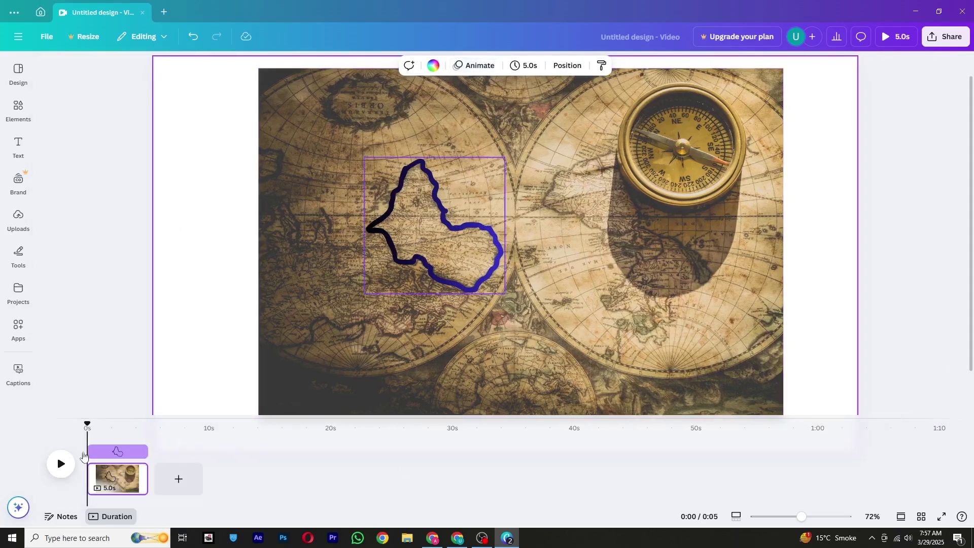
Step: Rewind to 0s and play the first page to preview the outline animation
click(61, 464)
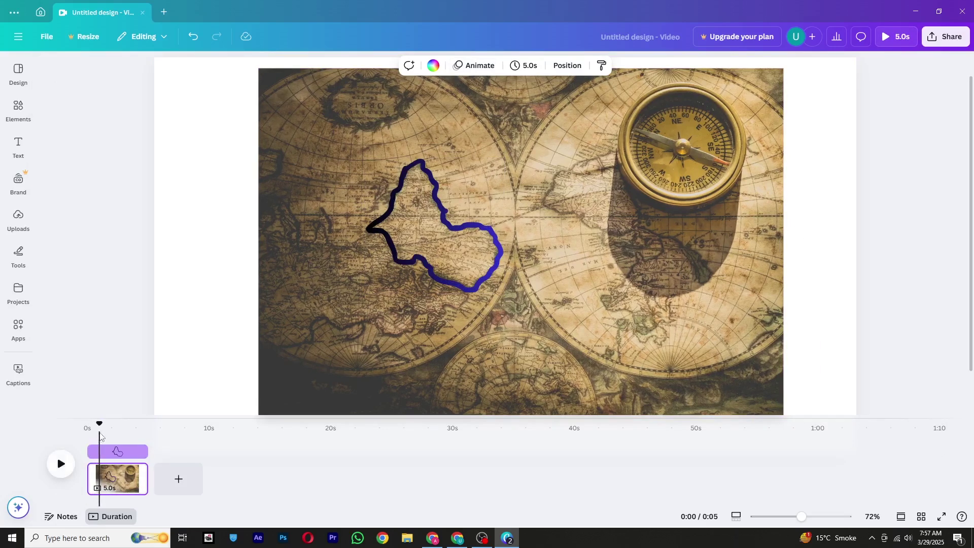
drag(99, 425, 84, 426)
drag(93, 424, 85, 425)
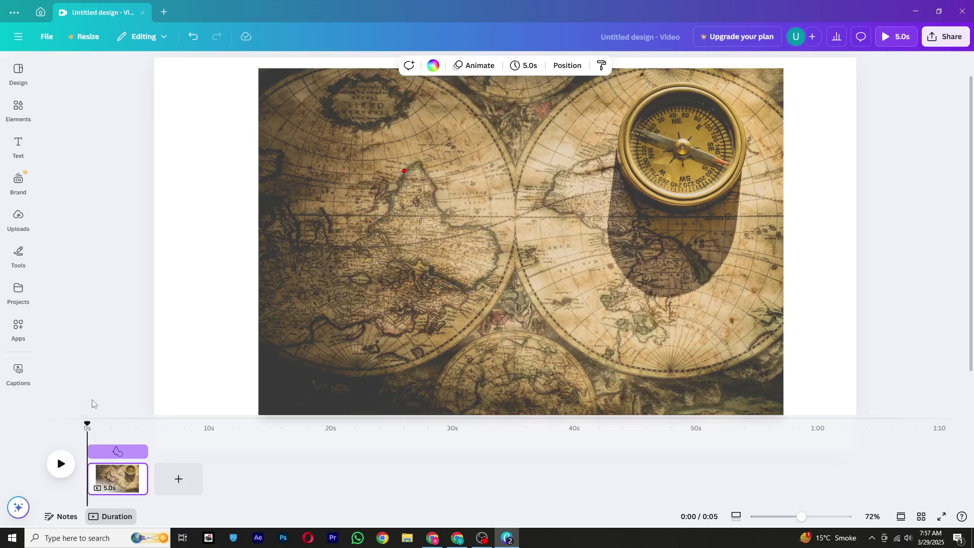
click(53, 467)
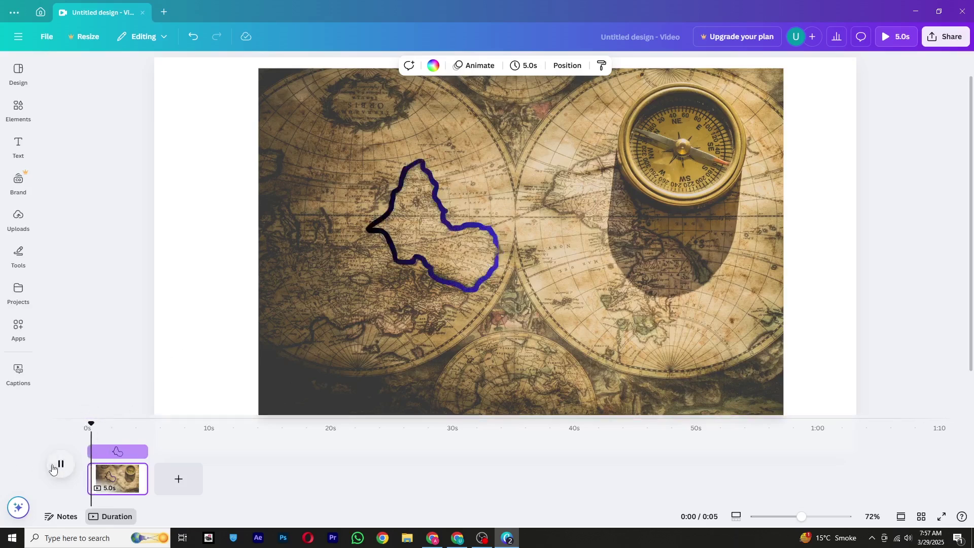
click(53, 467)
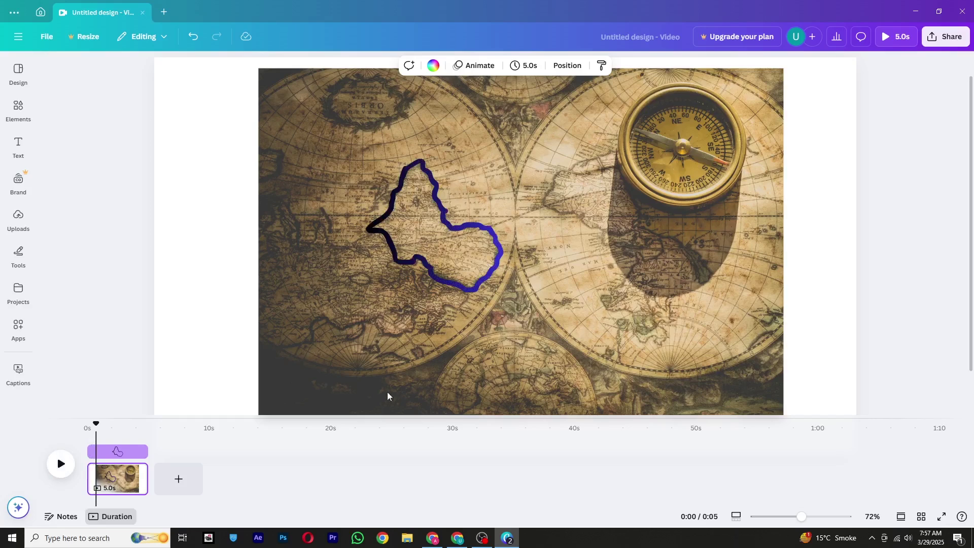
Step: Add a second page joined to the first by a Match & Move transition
click(134, 471)
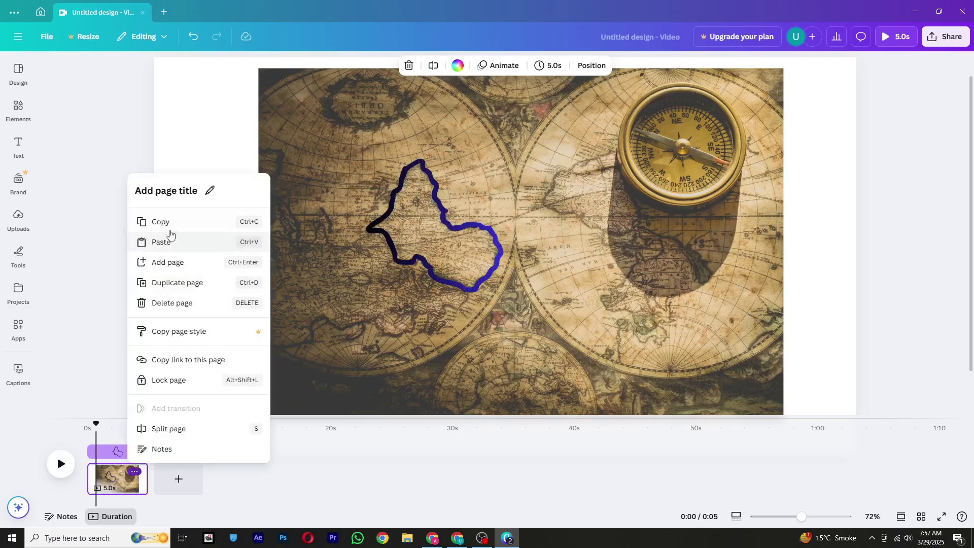
click(198, 223)
click(178, 472)
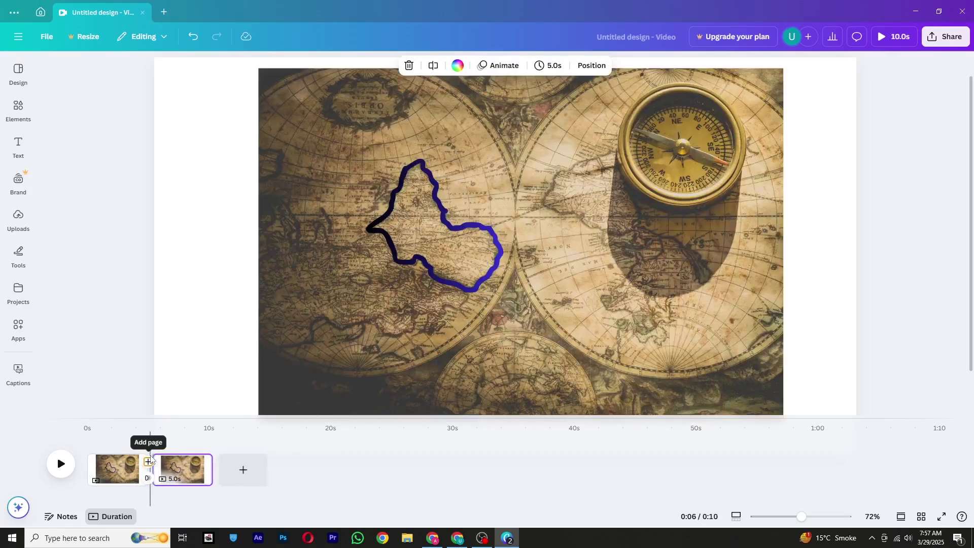
click(148, 477)
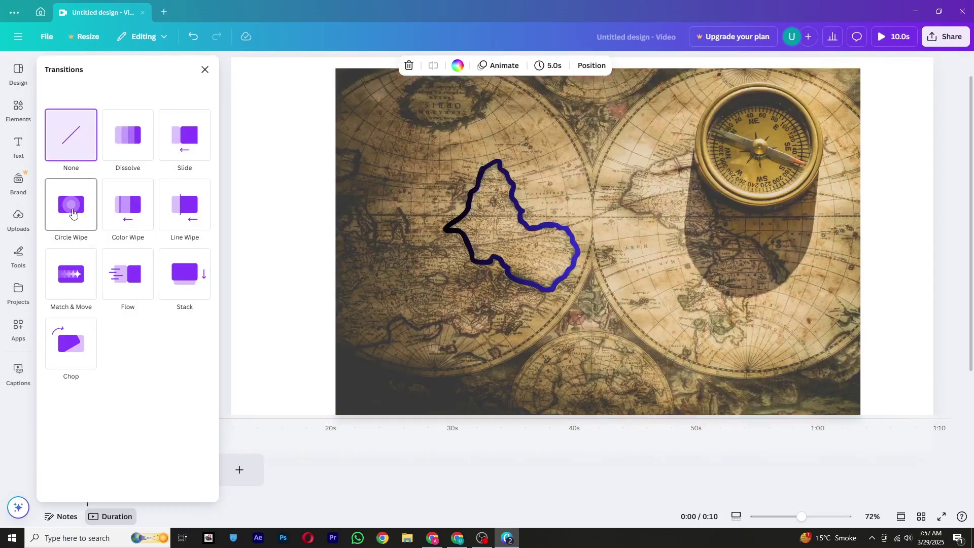
click(71, 274)
click(205, 69)
Step: Enlarge the page-2 map to fill the frame, remove its outline, and preview both pages
click(523, 337)
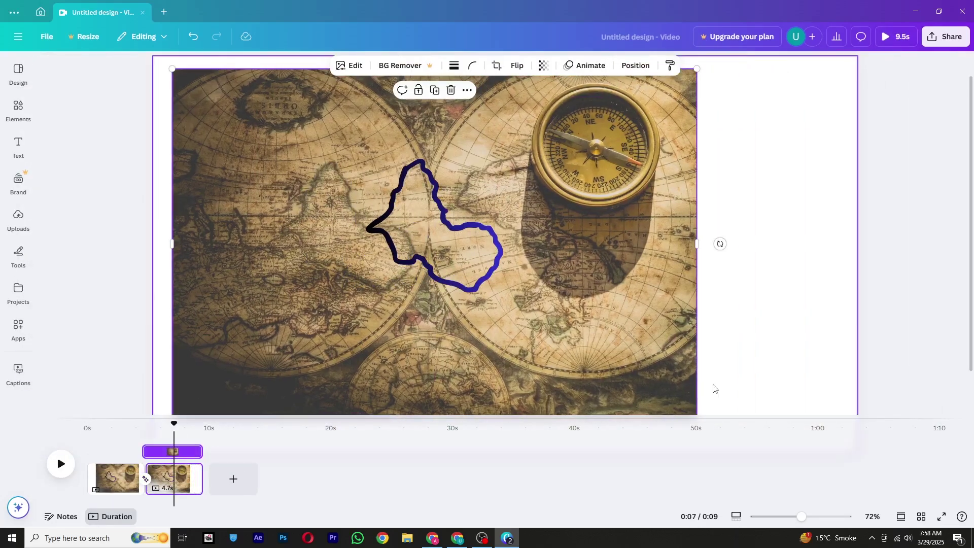
drag(696, 69, 853, 55)
key(Delete)
key(ctrl+z)
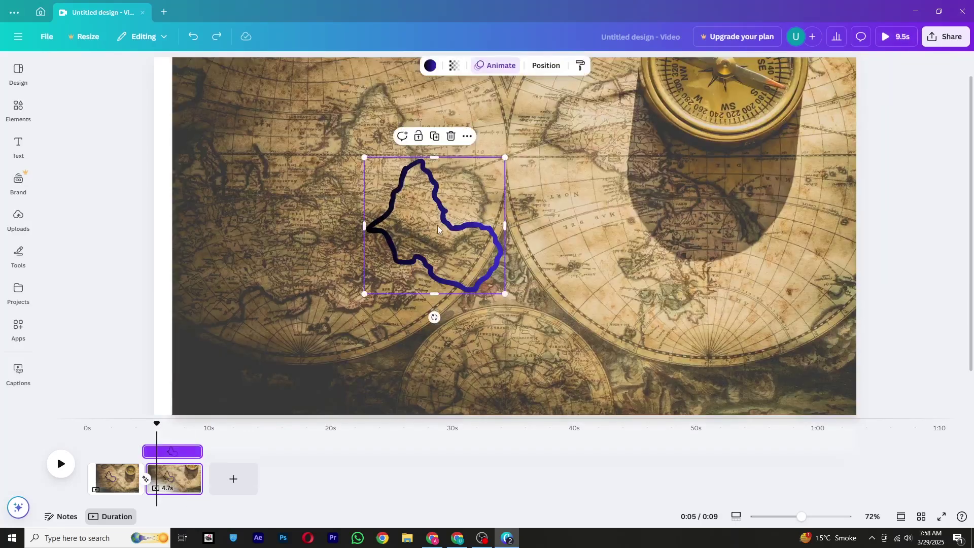
click(61, 465)
click(61, 464)
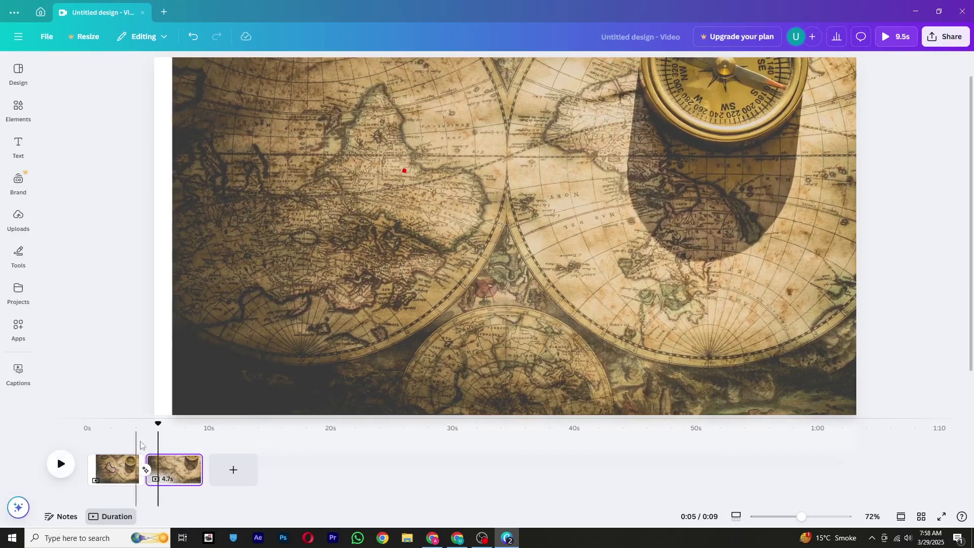
click(148, 441)
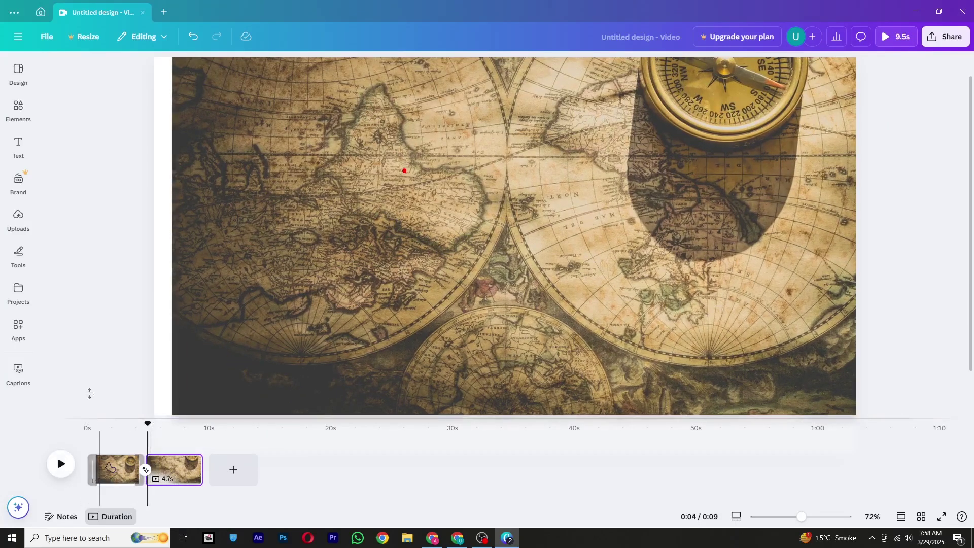
Step: Draw a closed red pen outline around the landmass left of the compass, redoing the bad stroke
click(29, 254)
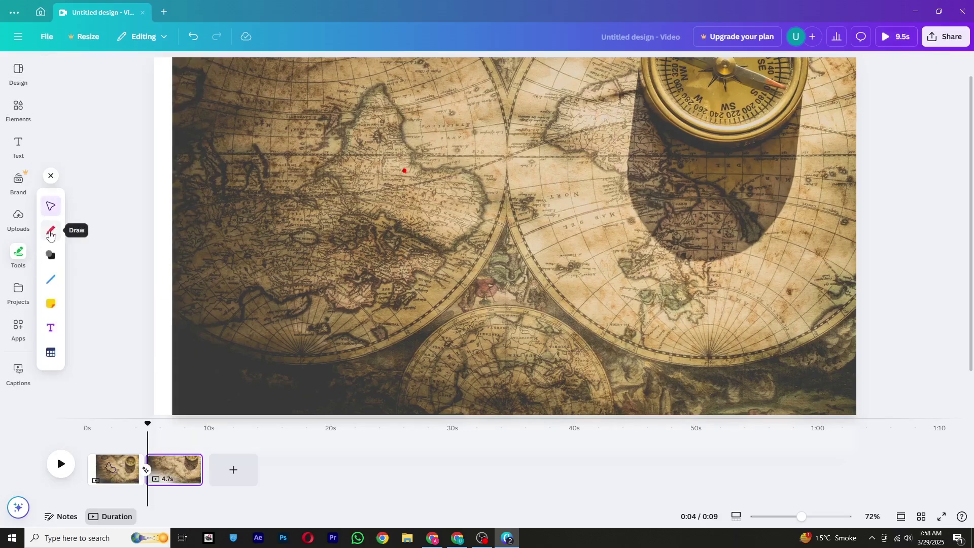
click(50, 232)
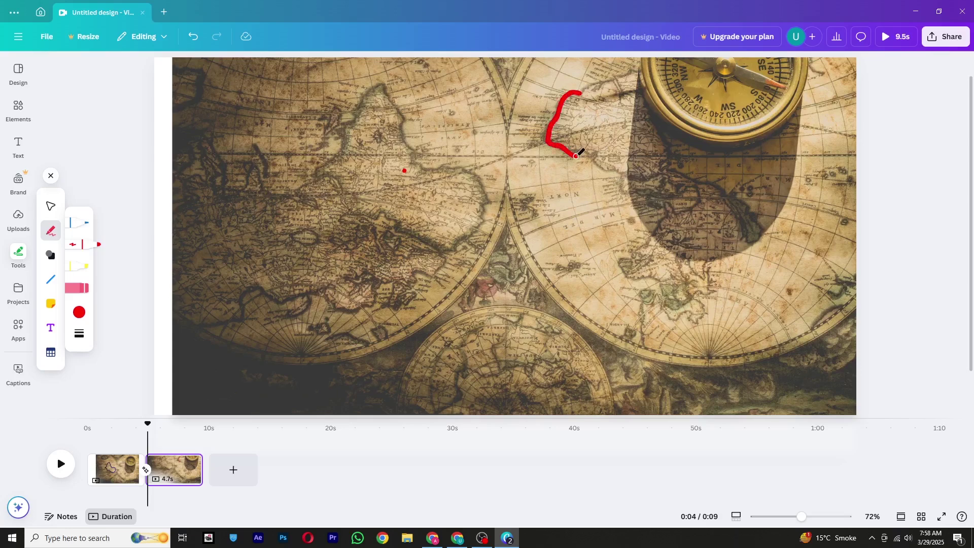
key(ctrl+z)
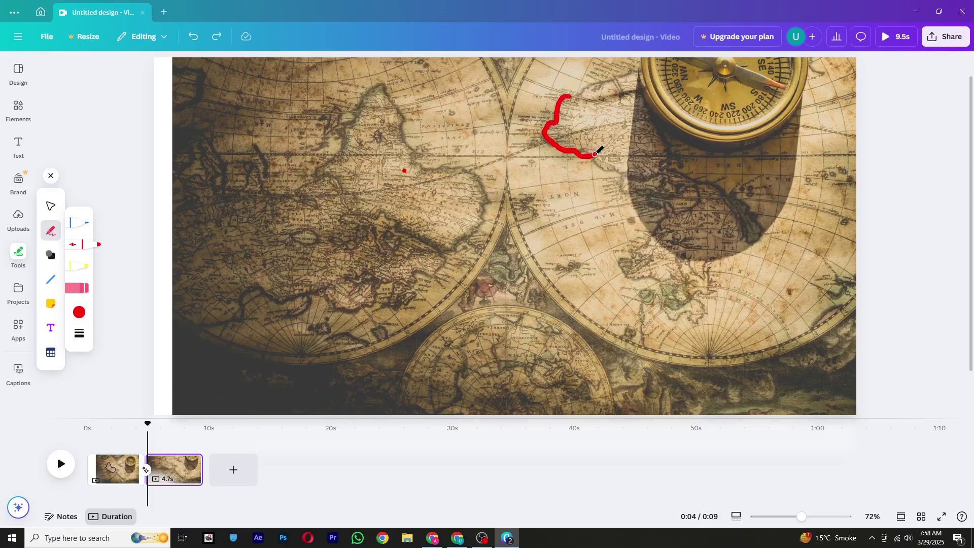
drag(639, 87, 564, 97)
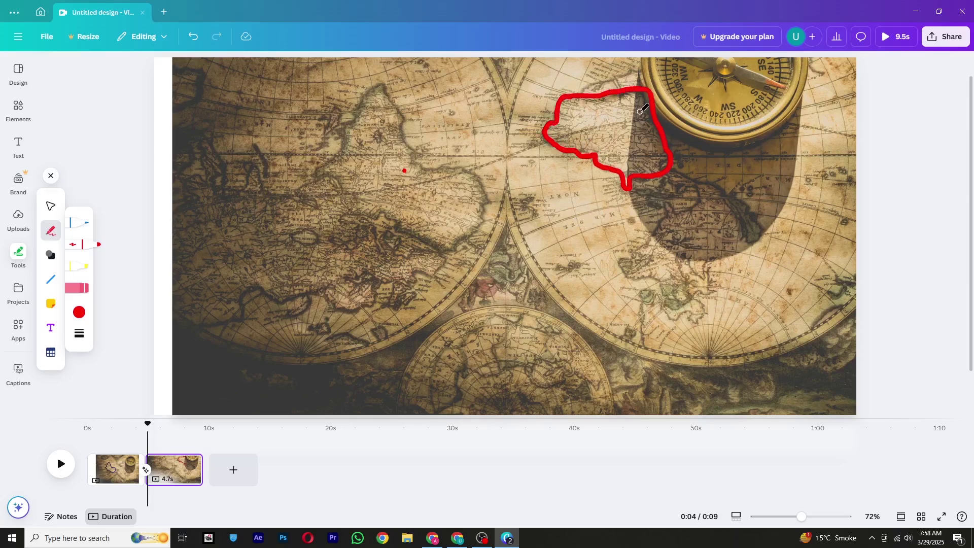
Step: Give the page-2 outline a Blur animation and scrub to preview it
click(50, 175)
click(498, 65)
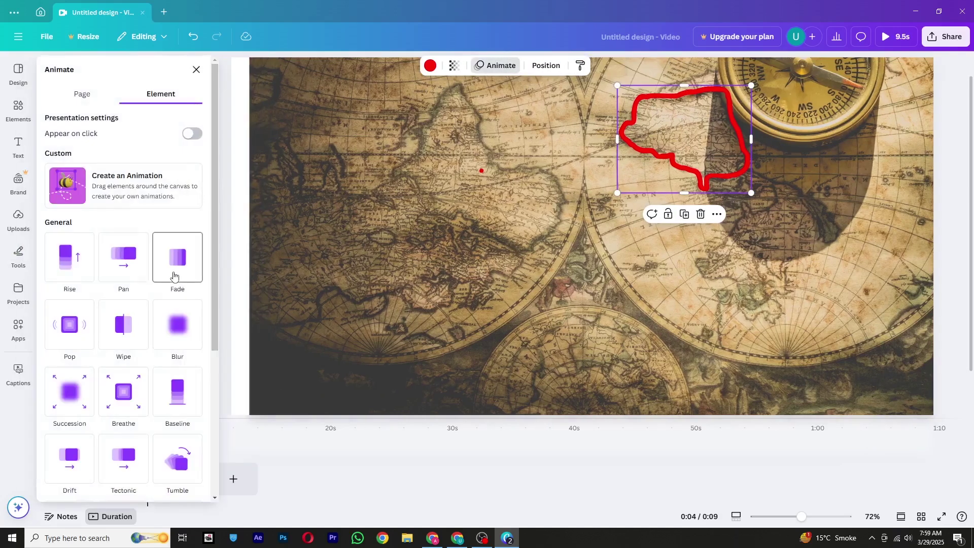
click(177, 325)
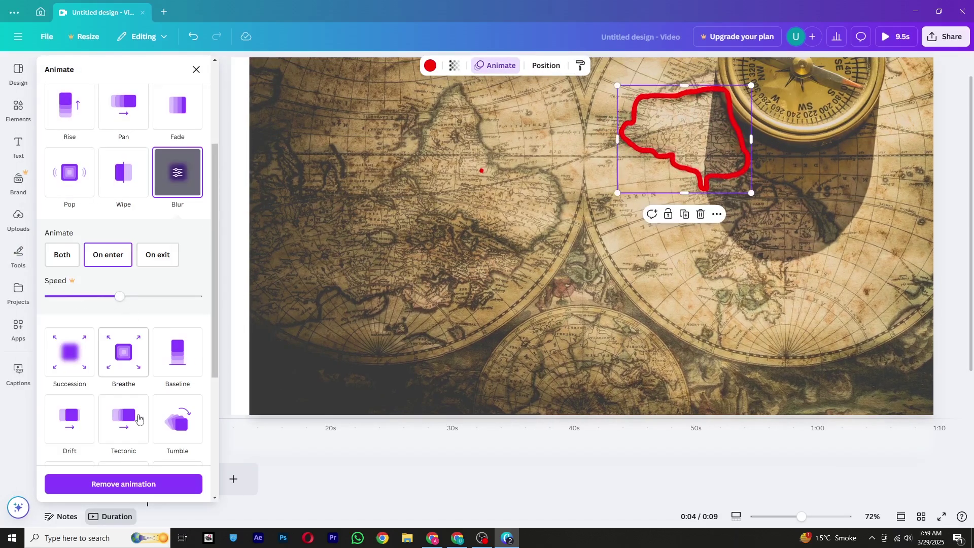
click(196, 69)
drag(147, 450, 167, 450)
Step: Recolour the outline with a brown-gold gradient and switch its animation to Wipe
click(557, 109)
click(430, 65)
click(83, 429)
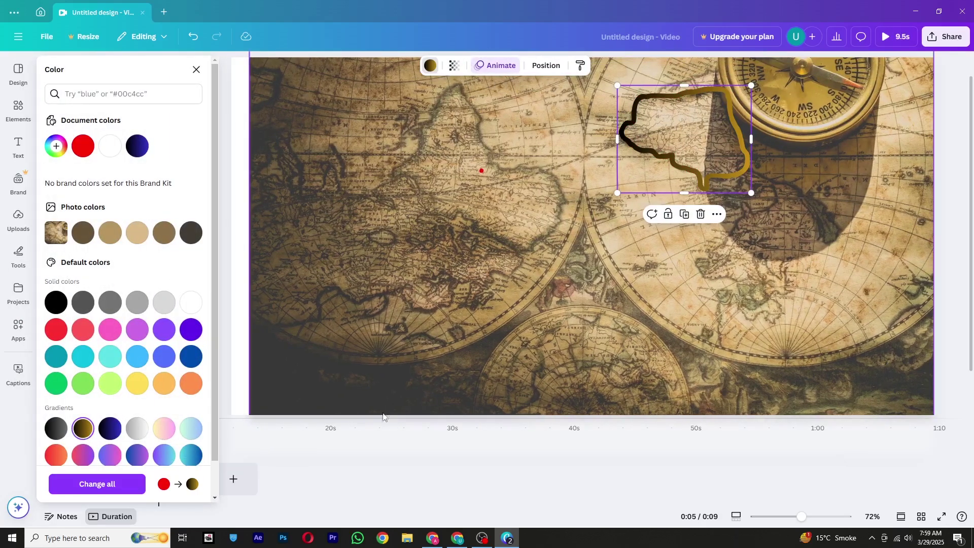
click(197, 70)
drag(202, 450, 147, 451)
click(496, 64)
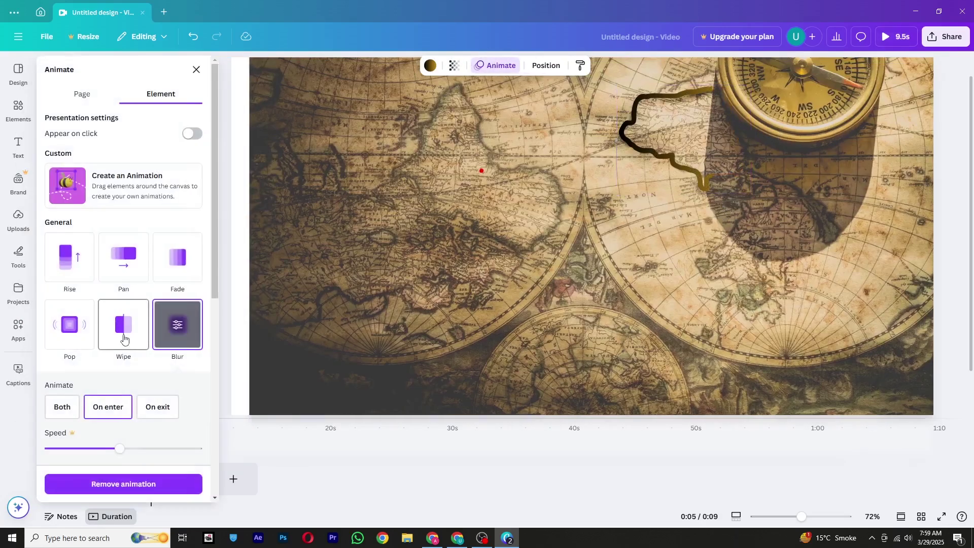
scroll(133, 290, down, 1)
click(133, 290)
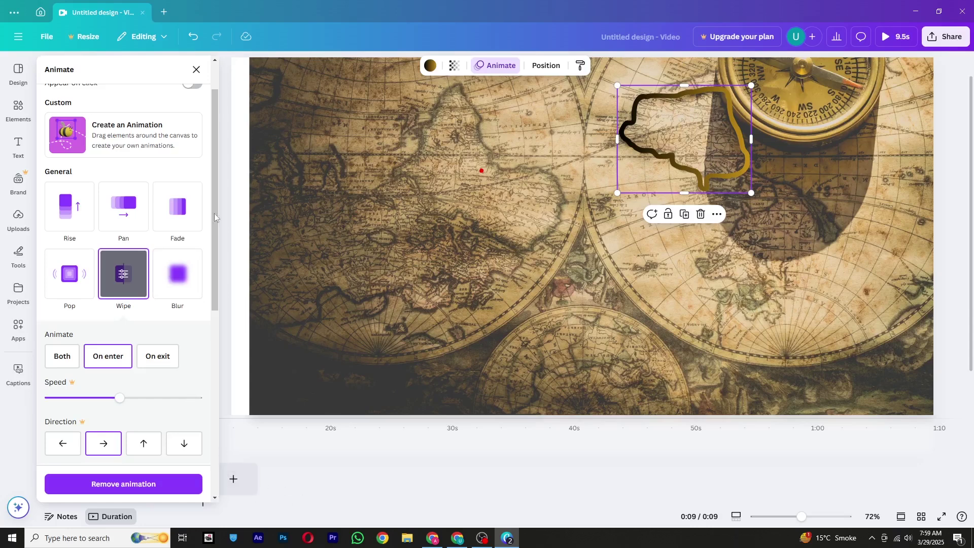
click(194, 67)
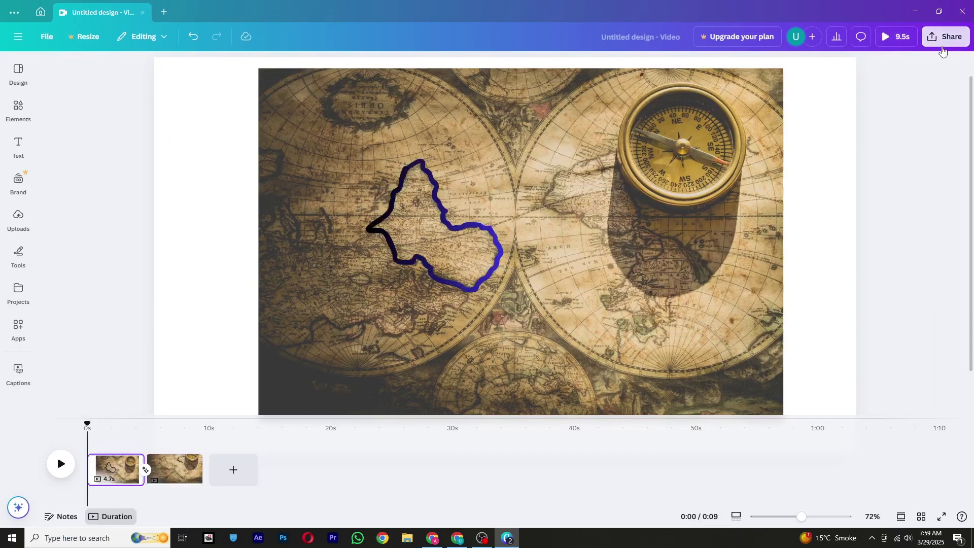
Step: Download pages 1–2 as an MP4 video
click(946, 36)
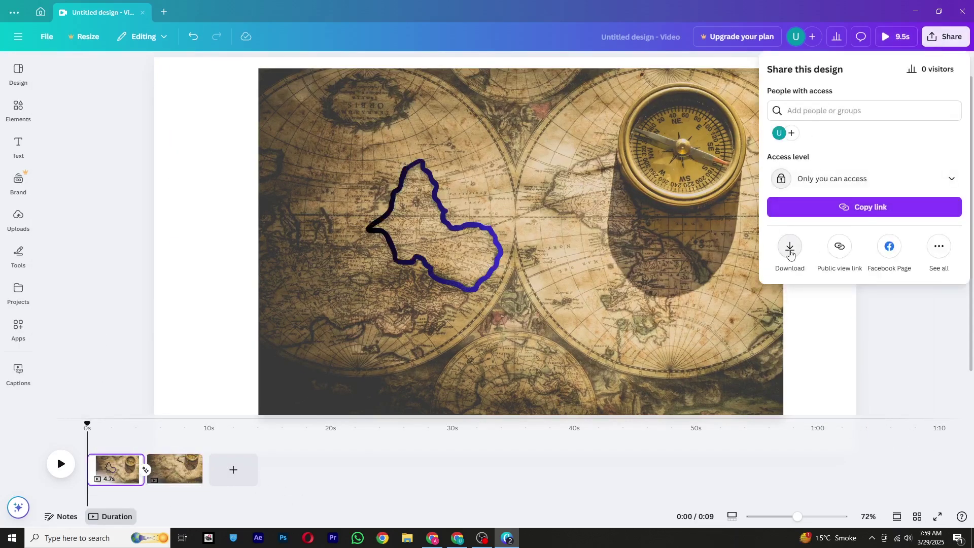
click(790, 248)
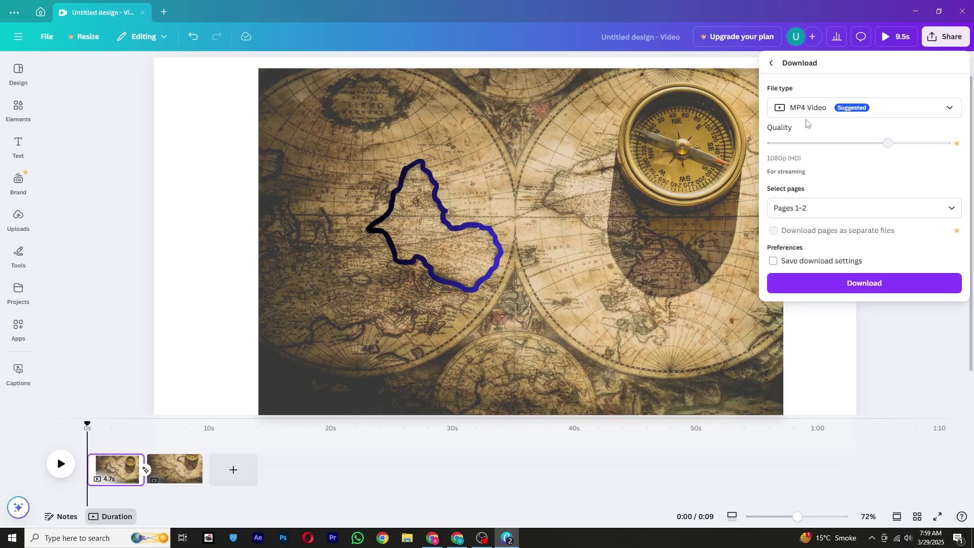
click(813, 274)
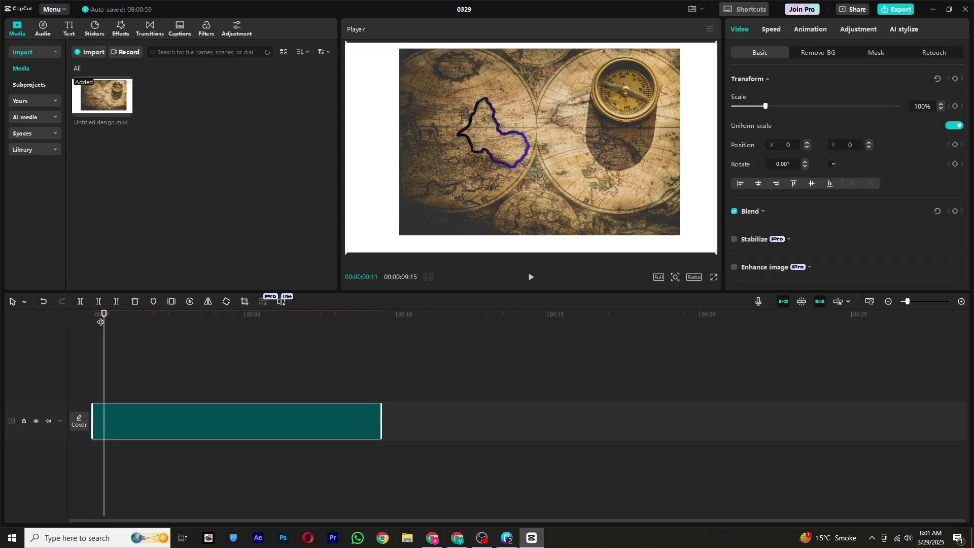
Step: Scale the clip to 141%, split it near frame 21, and select the short opening piece
scroll(599, 178, up, 4)
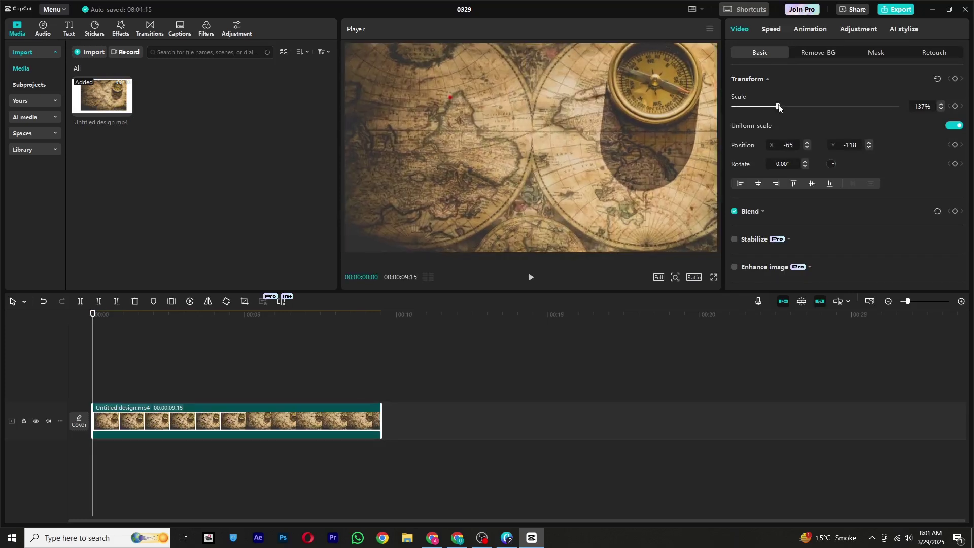
click(531, 277)
click(531, 277)
drag(106, 325, 113, 325)
click(80, 301)
click(103, 329)
click(80, 335)
click(109, 432)
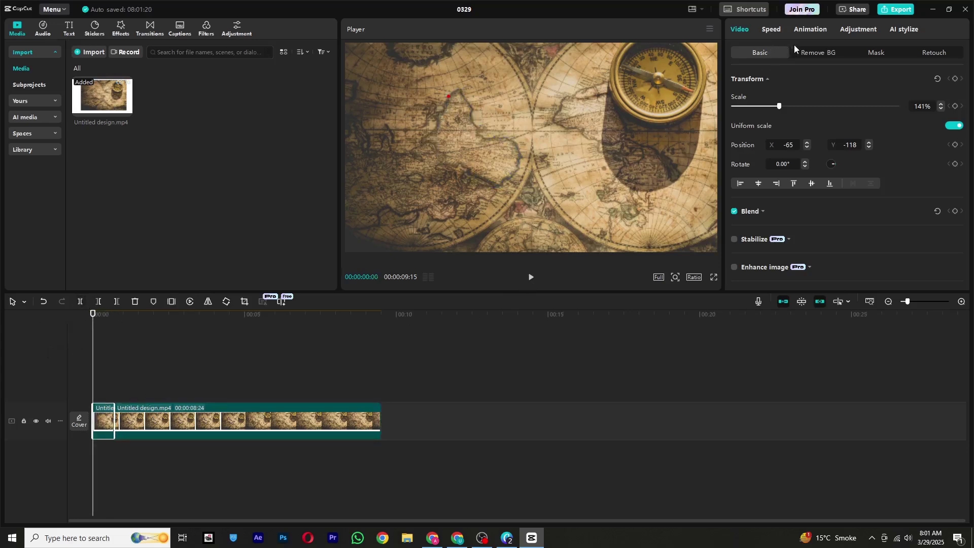
click(772, 30)
Step: Set the first clip to 0.37x with Optical flow smooth slow-mo and play to check
drag(778, 93, 757, 96)
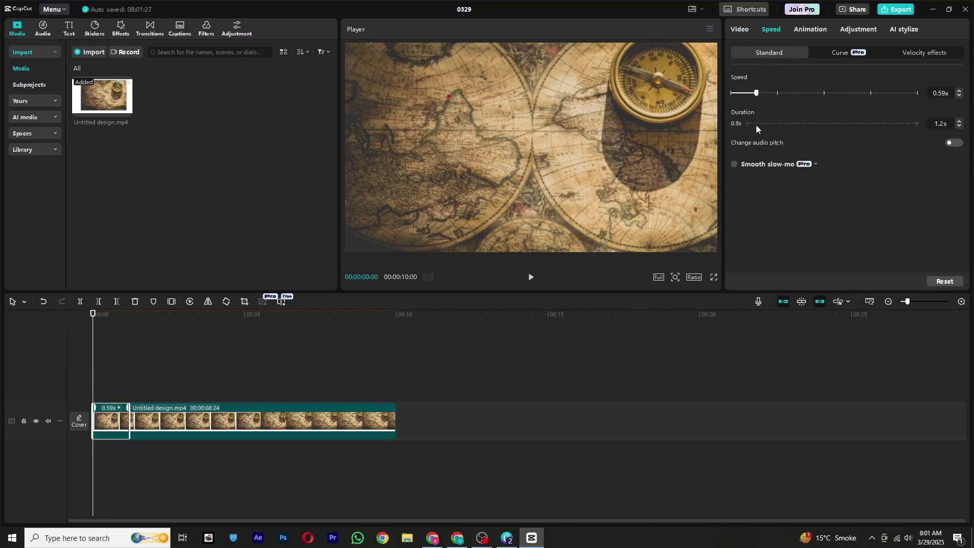
click(744, 93)
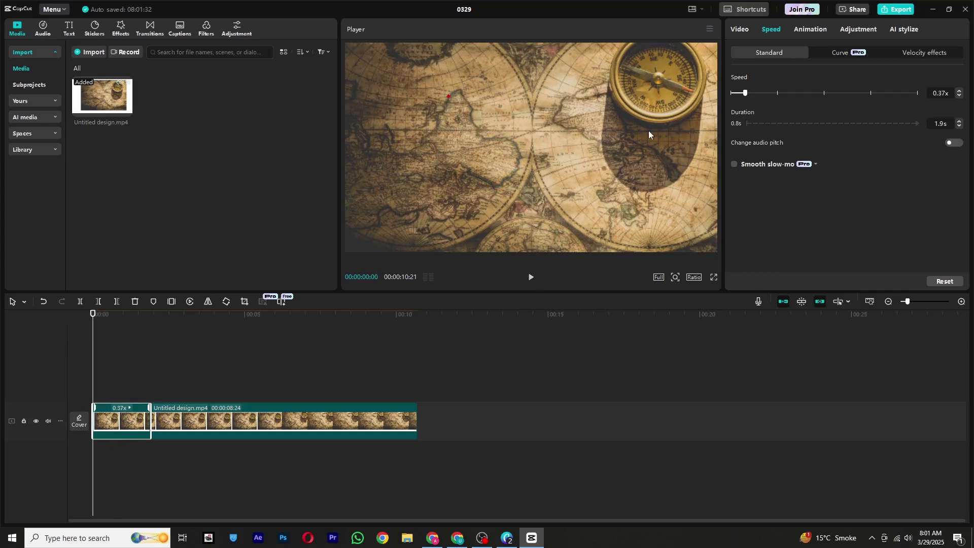
click(735, 165)
click(776, 181)
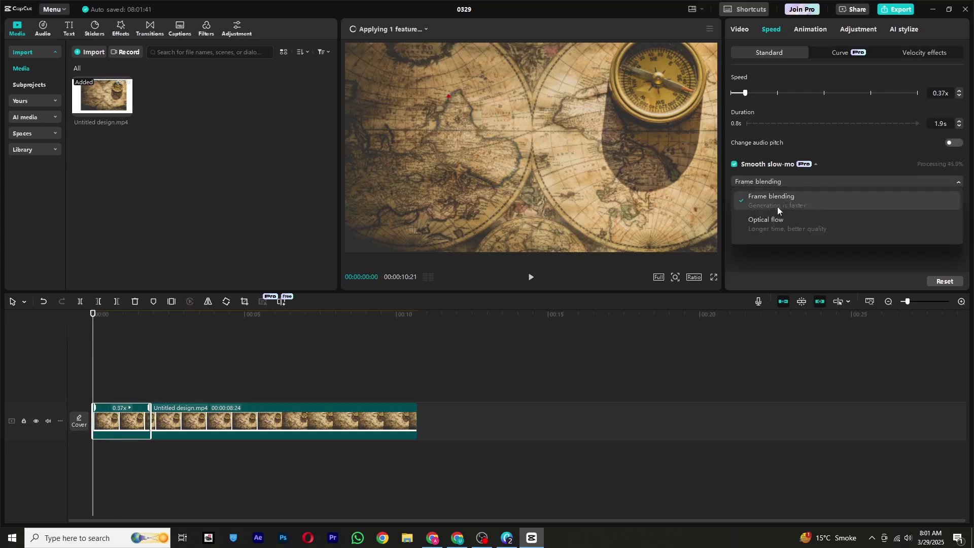
click(784, 223)
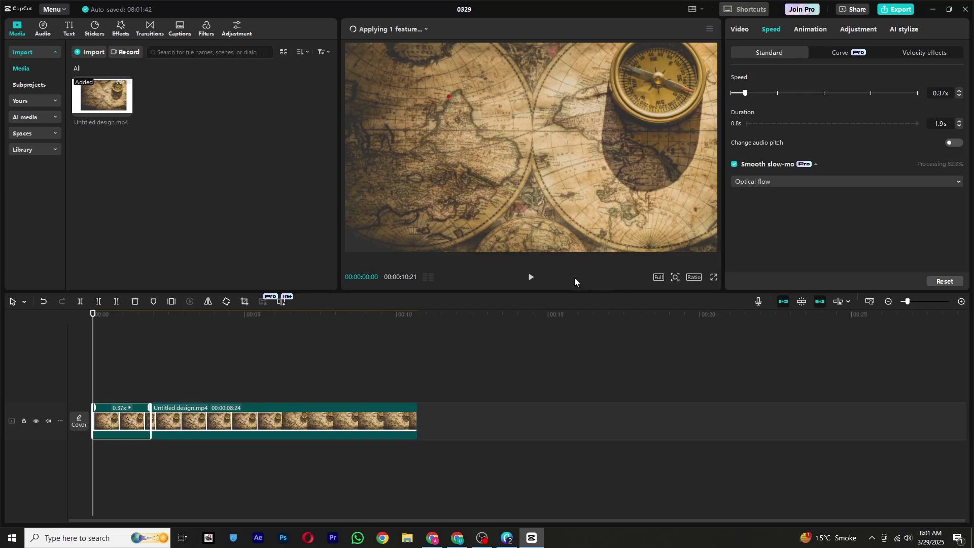
click(532, 279)
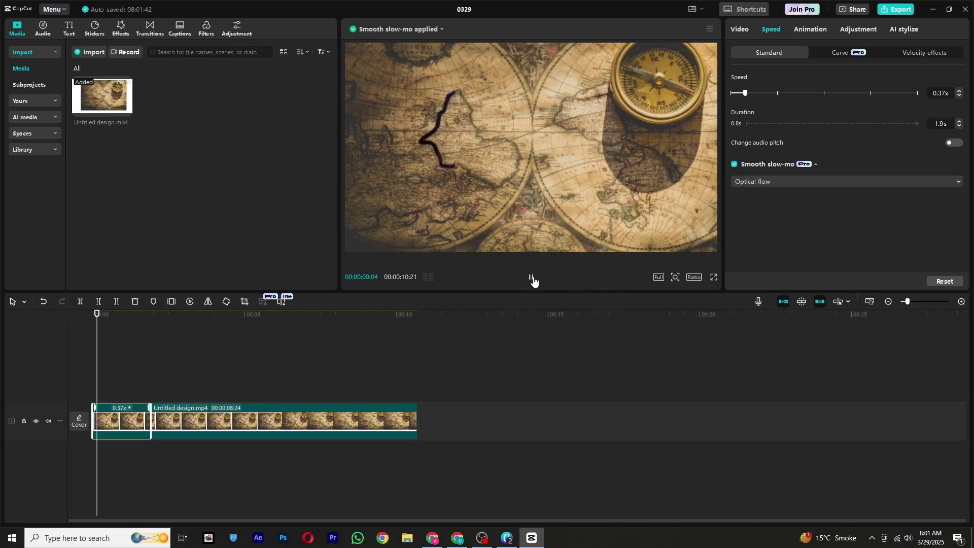